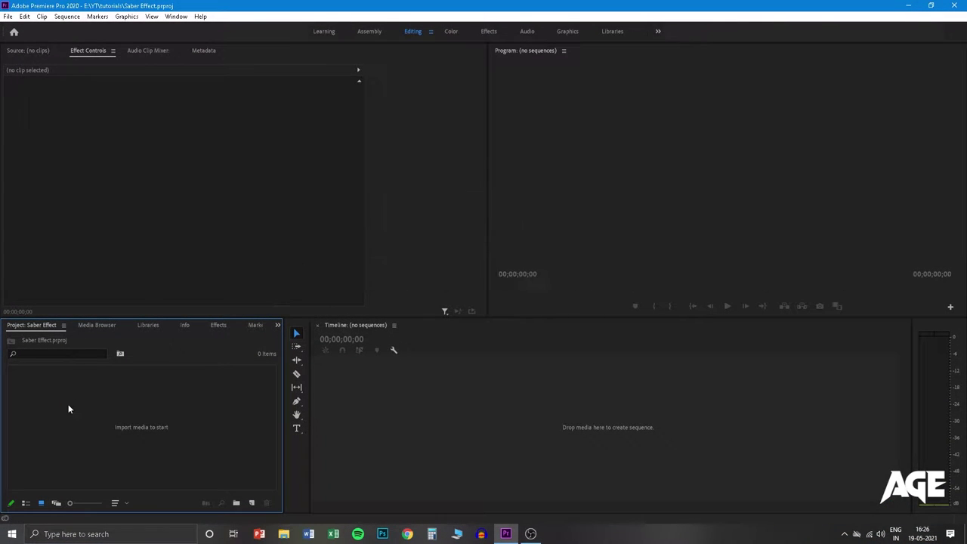
Step: Import PUBG MOBILE (5).mp4, preview it in the Source monitor and set an In point at 00;00;27;02
{"action": "double_click", "coordinate": [68, 408]}
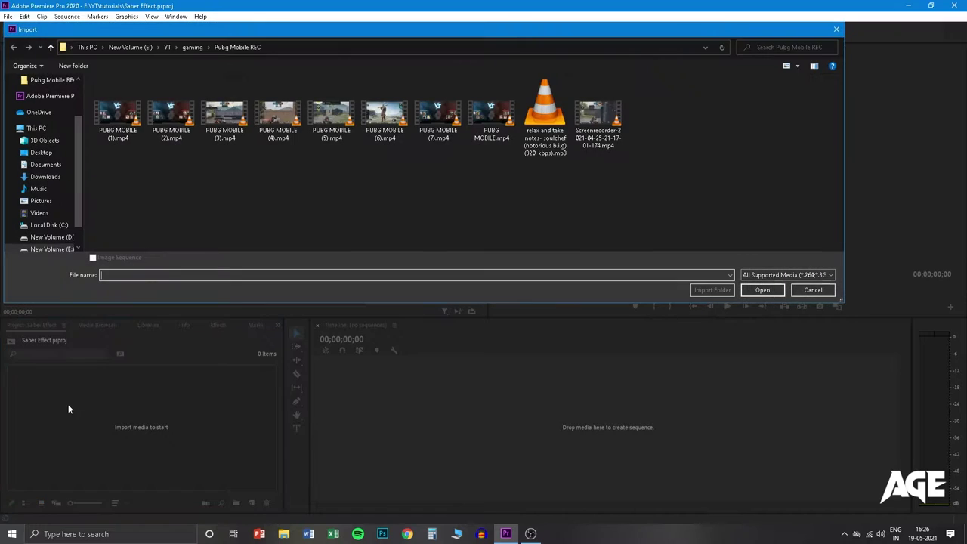
{"action": "double_click", "coordinate": [328, 113]}
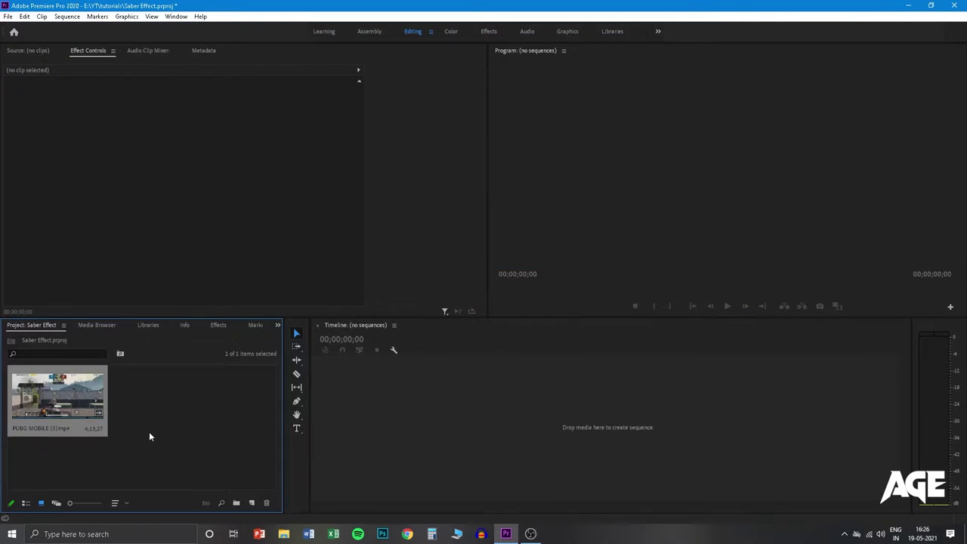
{"action": "double_click", "coordinate": [74, 390]}
{"action": "left_click_drag", "start_coordinate": [31, 289], "coordinate": [60, 299]}
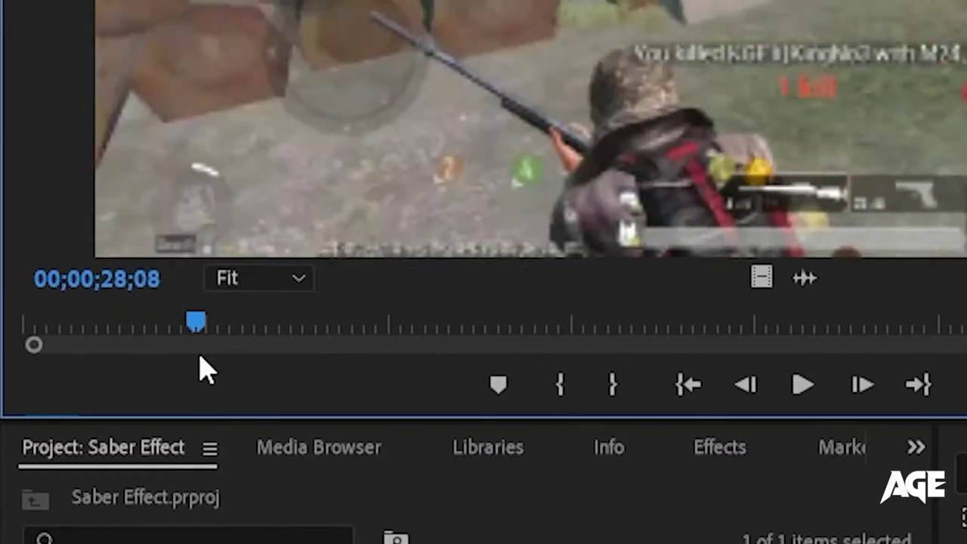
{"action": "left_click", "coordinate": [563, 386]}
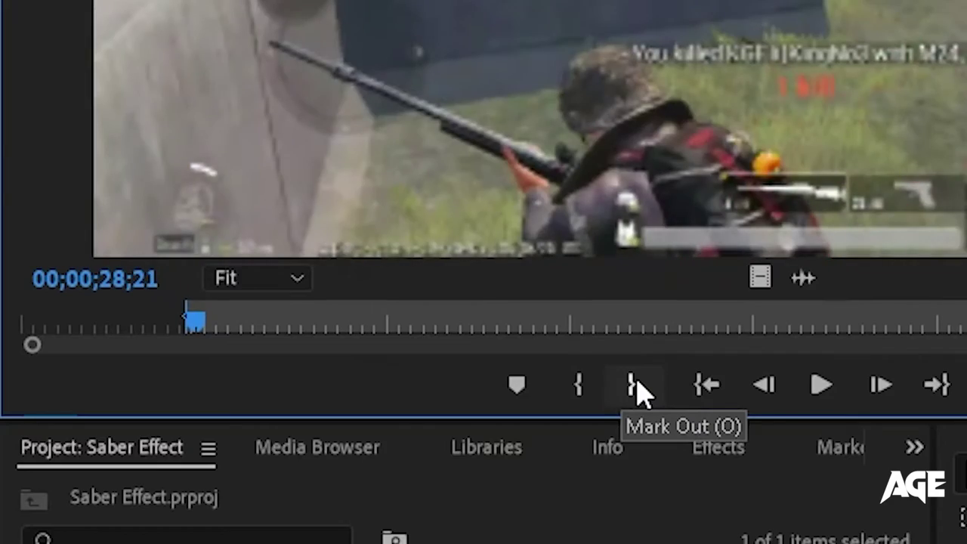
Step: Mark the Out point and duplicate the clip onto V2 above the V1 clip
{"action": "left_click", "coordinate": [637, 394]}
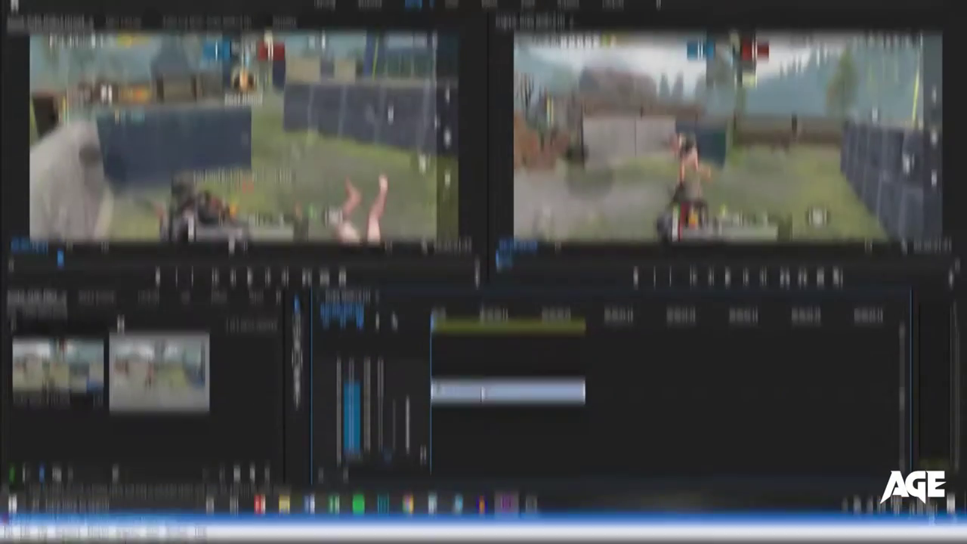
{"action": "left_click_drag", "start_coordinate": [483, 417], "coordinate": [483, 406]}
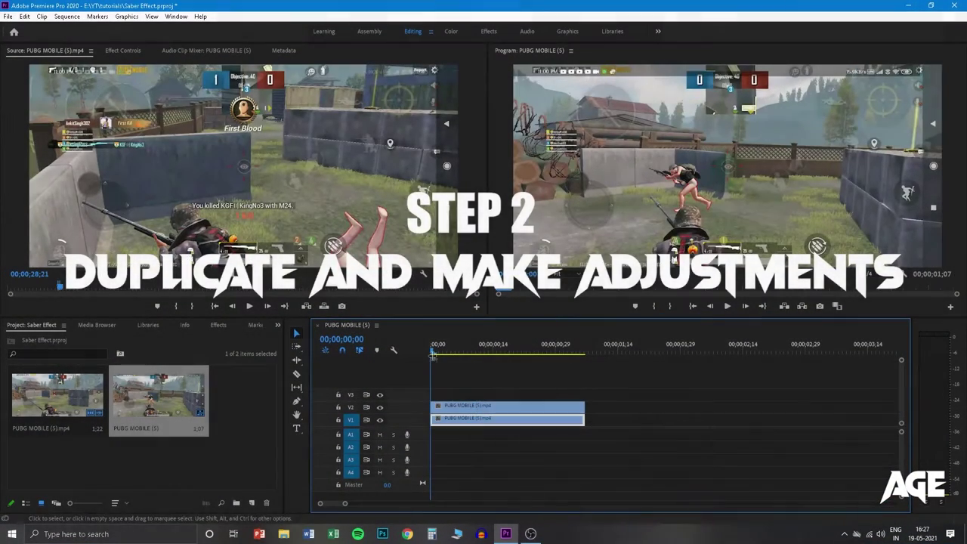
{"action": "mouse_move", "coordinate": [433, 355]}
{"action": "left_mouse_down"}
{"action": "mouse_move", "coordinate": [477, 369]}
{"action": "mouse_move", "coordinate": [460, 364]}
{"action": "left_mouse_up"}
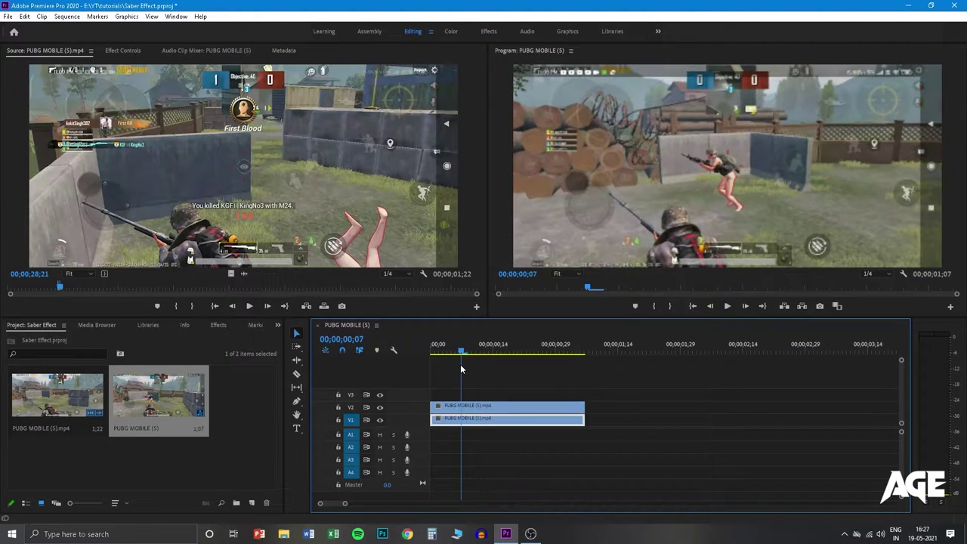
{"action": "left_click_drag", "start_coordinate": [462, 369], "coordinate": [527, 370]}
Step: Cut both V1 and V2 clips at frame 23 and delete the pieces after it
{"action": "key", "text": "c"}
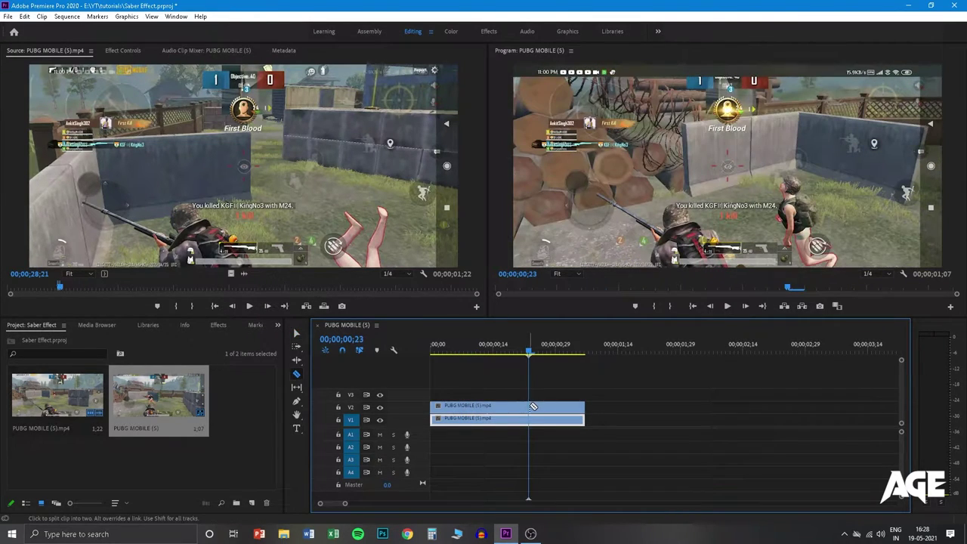
{"action": "left_click", "coordinate": [533, 406]}
{"action": "key", "text": "v"}
{"action": "key", "text": "c"}
{"action": "left_click", "coordinate": [529, 419]}
{"action": "key", "text": "v"}
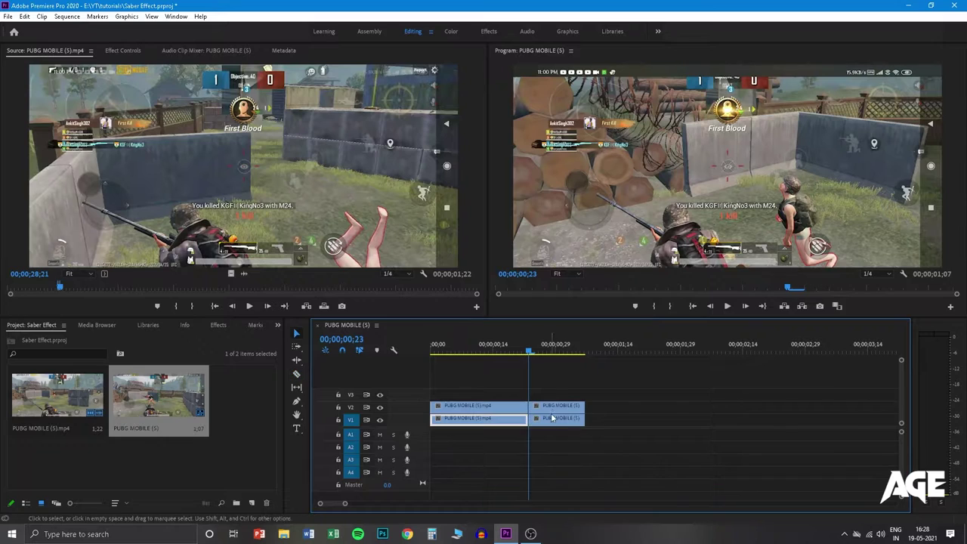
{"action": "left_click", "coordinate": [551, 419], "text": "shift"}
{"action": "key", "text": "Delete"}
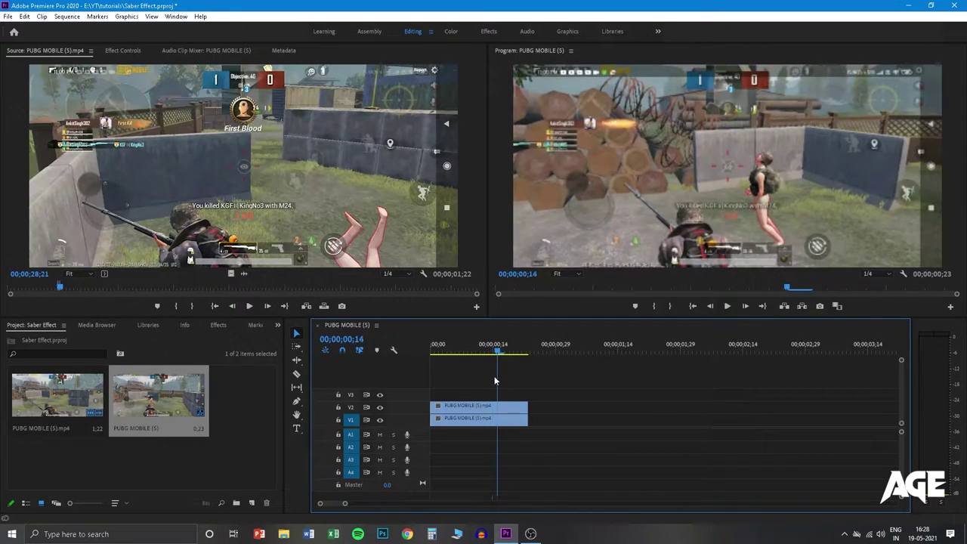
Step: Cut the V2 clip at frame 14 and delete the V2 piece before it
{"action": "key", "text": "Left"}
{"action": "key", "text": "Left"}
{"action": "key", "text": "Left"}
{"action": "key", "text": "End"}
{"action": "key", "text": "Left"}
{"action": "key", "text": "Left"}
{"action": "key", "text": "Left"}
{"action": "key", "text": "Left"}
{"action": "key", "text": "Left"}
{"action": "key", "text": "Left"}
{"action": "key", "text": "Right"}
{"action": "key", "text": "c"}
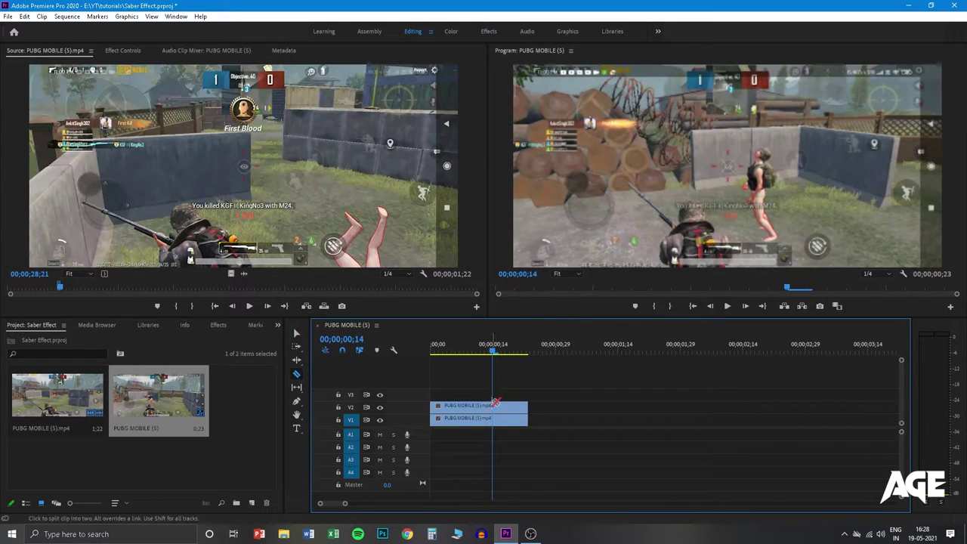
{"action": "left_click", "coordinate": [496, 405]}
{"action": "key", "text": "v"}
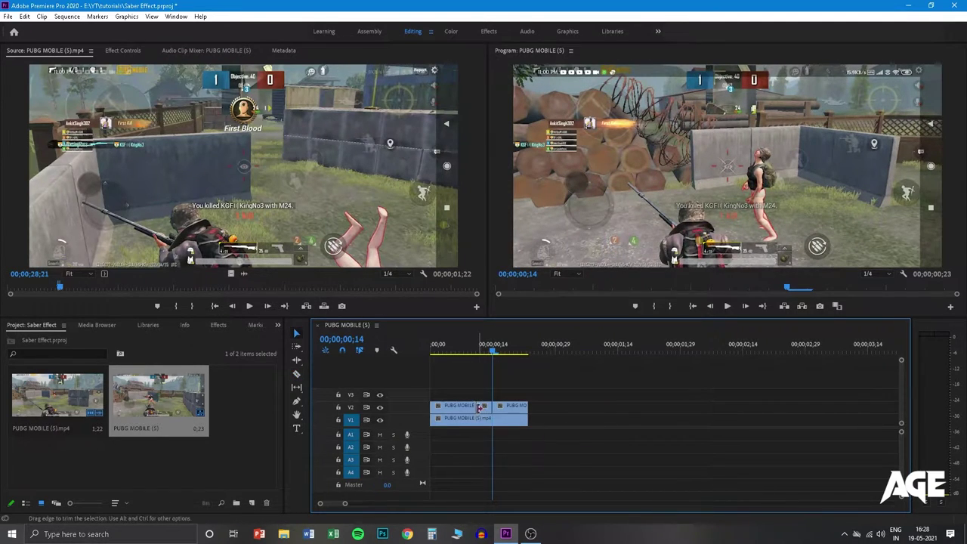
{"action": "left_click", "coordinate": [484, 406]}
{"action": "key", "text": "Delete"}
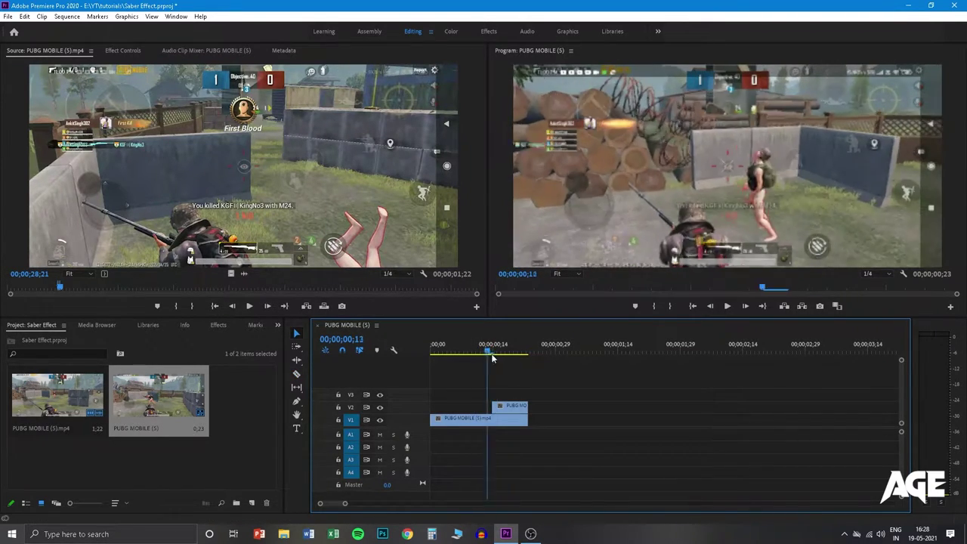
{"action": "left_click_drag", "start_coordinate": [490, 354], "coordinate": [492, 352]}
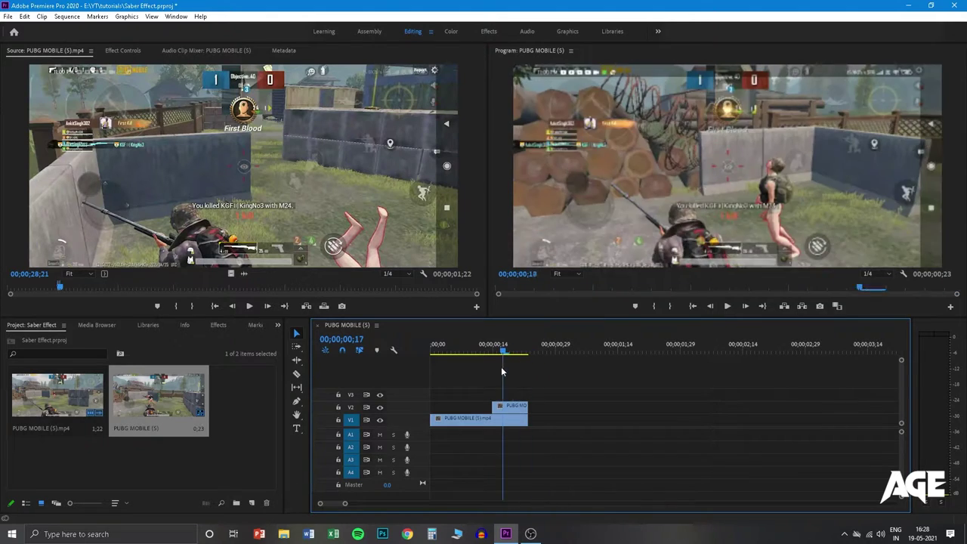
Step: Slow the V2 clip to 56% speed with Optical Flow interpolation
{"action": "right_click", "coordinate": [511, 410]}
{"action": "left_click", "coordinate": [587, 342]}
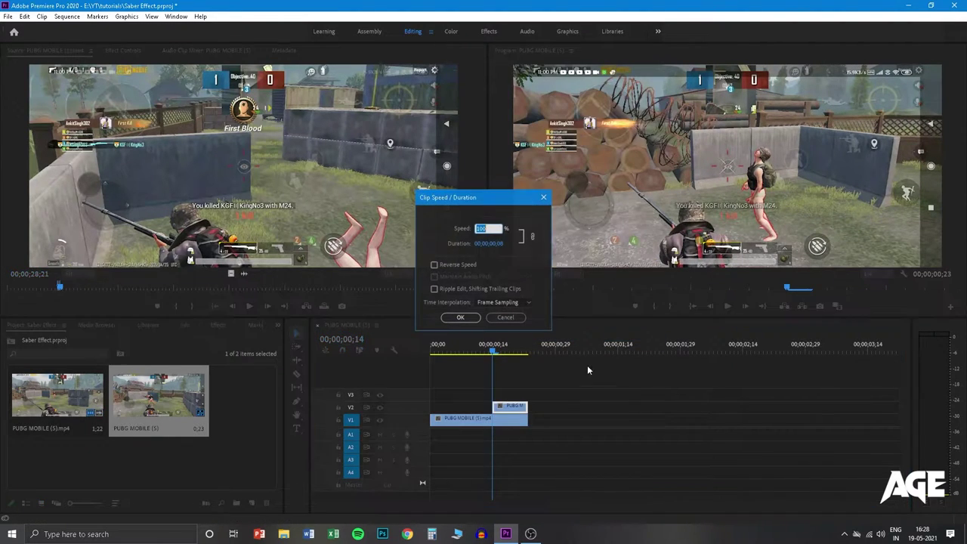
{"action": "left_click", "coordinate": [505, 303]}
{"action": "left_click", "coordinate": [498, 337]}
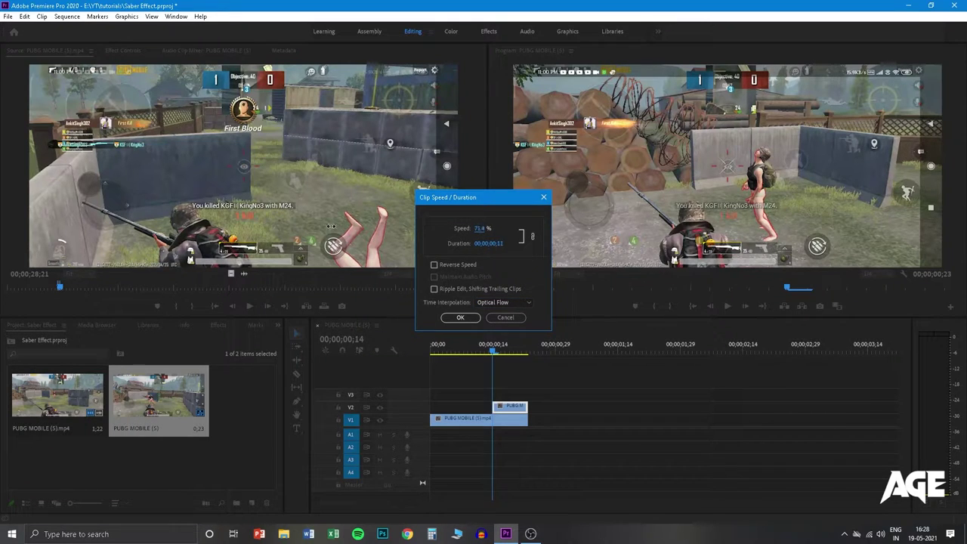
{"action": "left_click", "coordinate": [466, 318]}
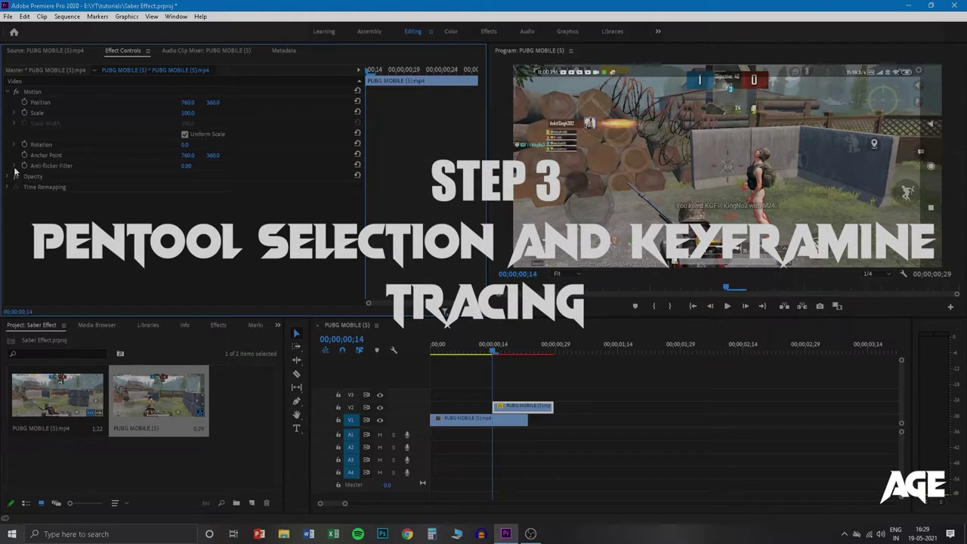
Step: Trace a freeform Pen mask around the helmet and rifle under the V2 clip's Opacity
{"action": "left_click", "coordinate": [7, 176]}
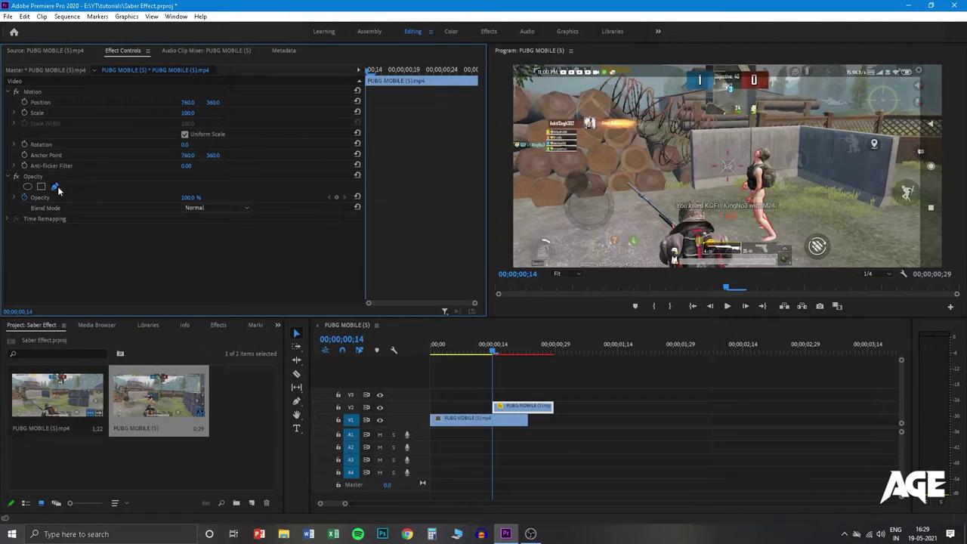
{"action": "left_click", "coordinate": [56, 187]}
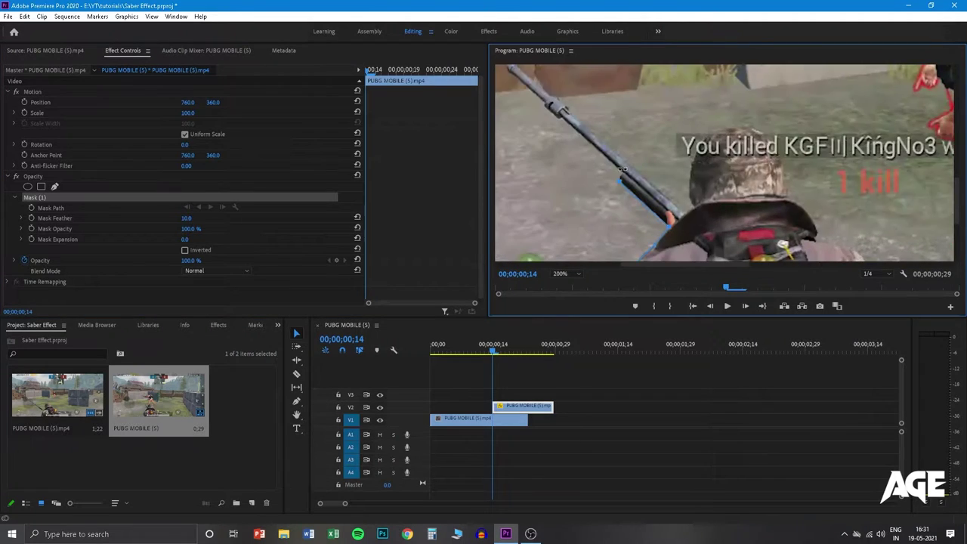
{"action": "scroll", "coordinate": [520, 153], "scroll_direction": "down", "scroll_amount": 2}
{"action": "left_click", "coordinate": [733, 117]}
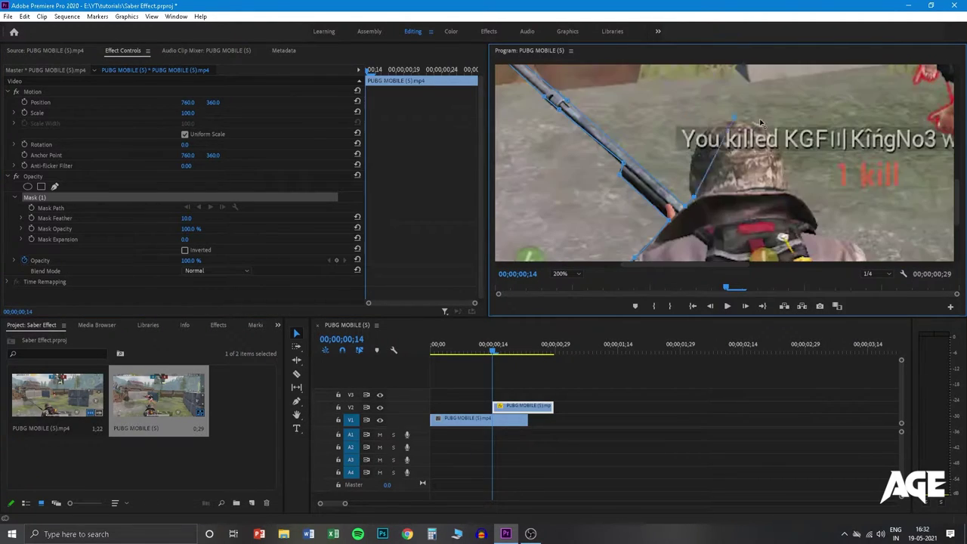
{"action": "scroll", "coordinate": [789, 198], "scroll_direction": "down", "scroll_amount": 2}
{"action": "scroll", "coordinate": [831, 181], "scroll_direction": "down", "scroll_amount": 2}
{"action": "left_click", "coordinate": [856, 231]}
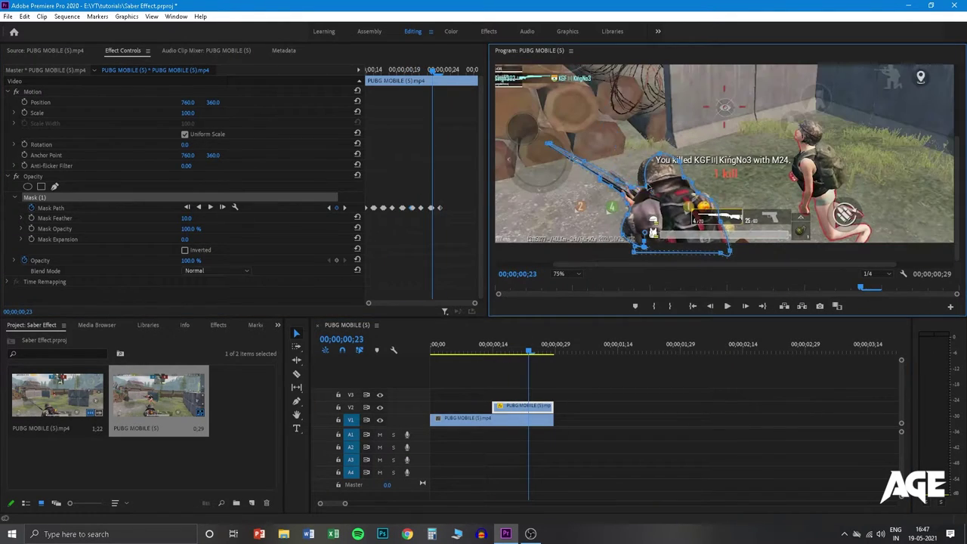
Step: Cut the clips at frame 26 and delete the short V1 tail piece
{"action": "key", "text": "ctrl+k"}
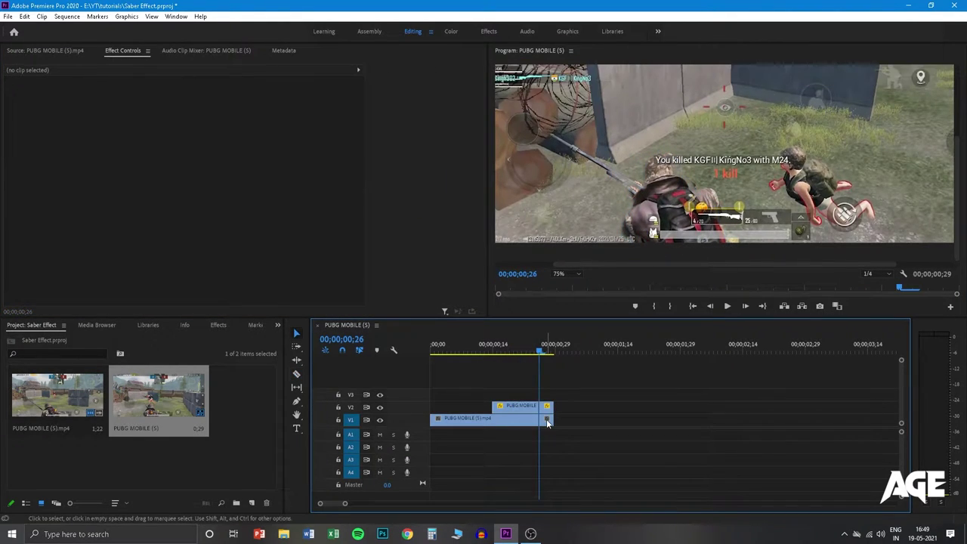
{"action": "left_click", "coordinate": [547, 407]}
{"action": "key", "text": "Delete"}
{"action": "mouse_move", "coordinate": [545, 354]}
{"action": "left_mouse_down"}
{"action": "mouse_move", "coordinate": [503, 358]}
{"action": "mouse_move", "coordinate": [528, 367]}
{"action": "left_mouse_up"}
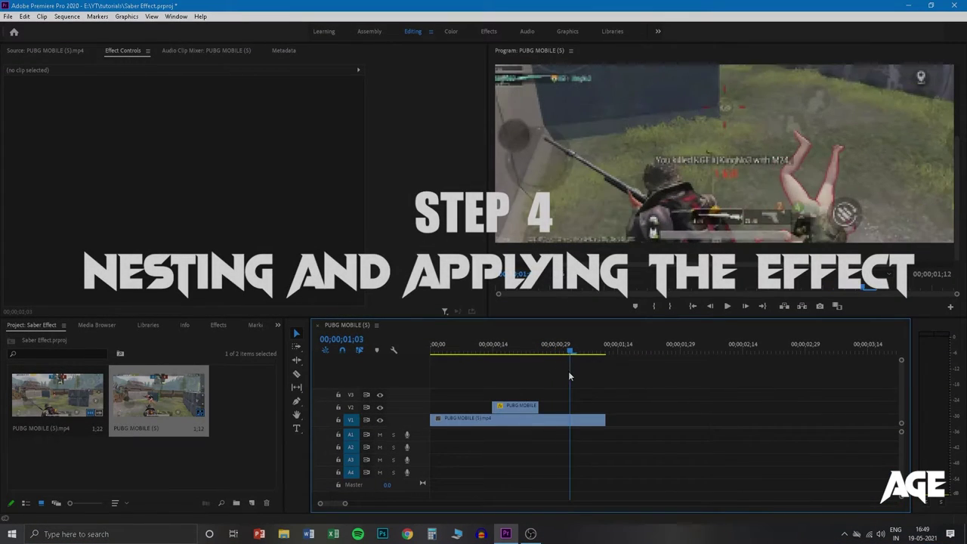
Step: Nest the masked V2 clip as Nested Sequence 01 with the default name
{"action": "left_click", "coordinate": [530, 408]}
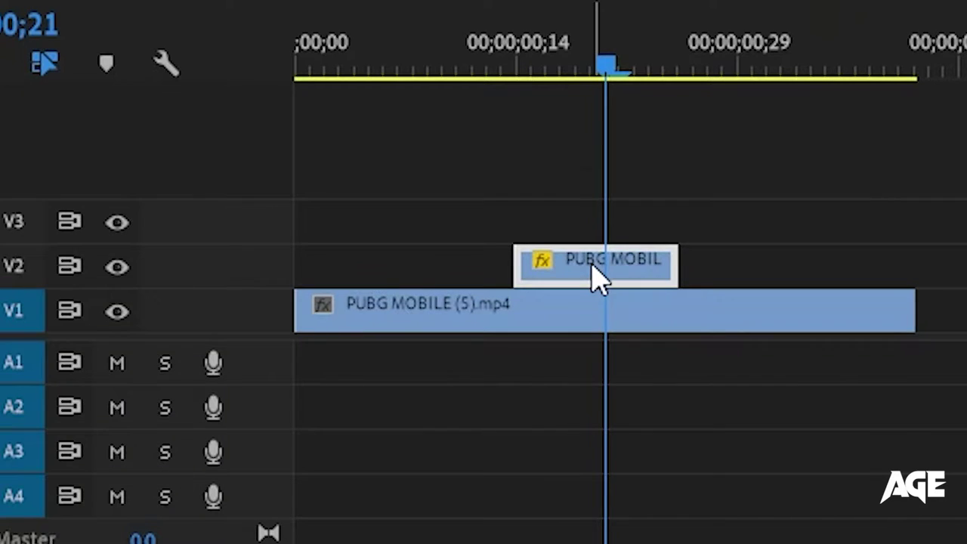
{"action": "right_click", "coordinate": [519, 406]}
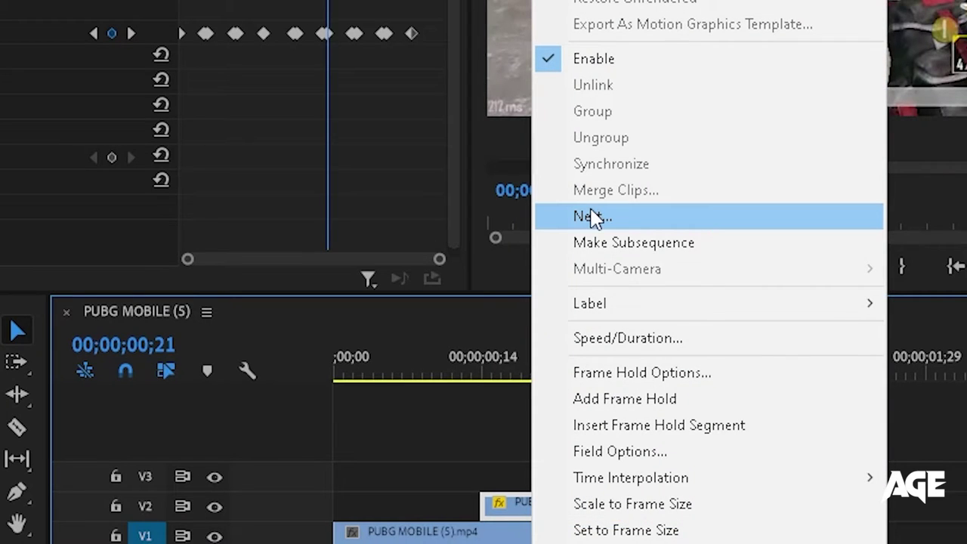
{"action": "left_click", "coordinate": [592, 217]}
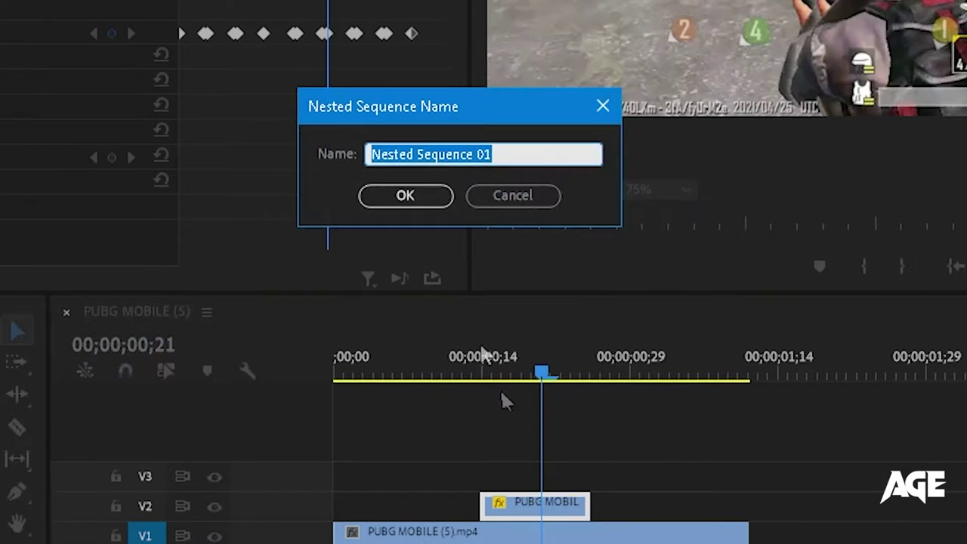
{"action": "left_click", "coordinate": [401, 196]}
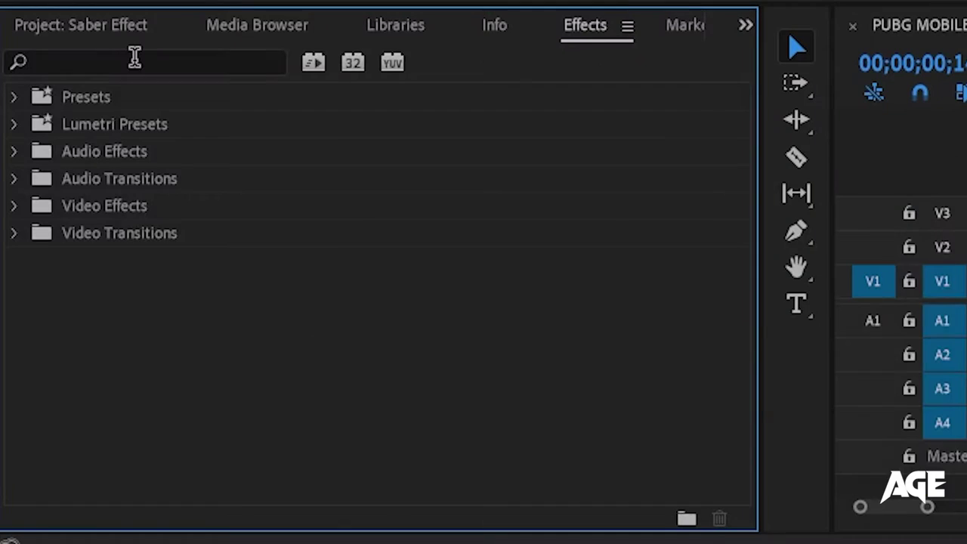
Step: Search effects for 'ecto' and apply uni.Ecto to the nested clip
{"action": "left_click", "coordinate": [52, 337]}
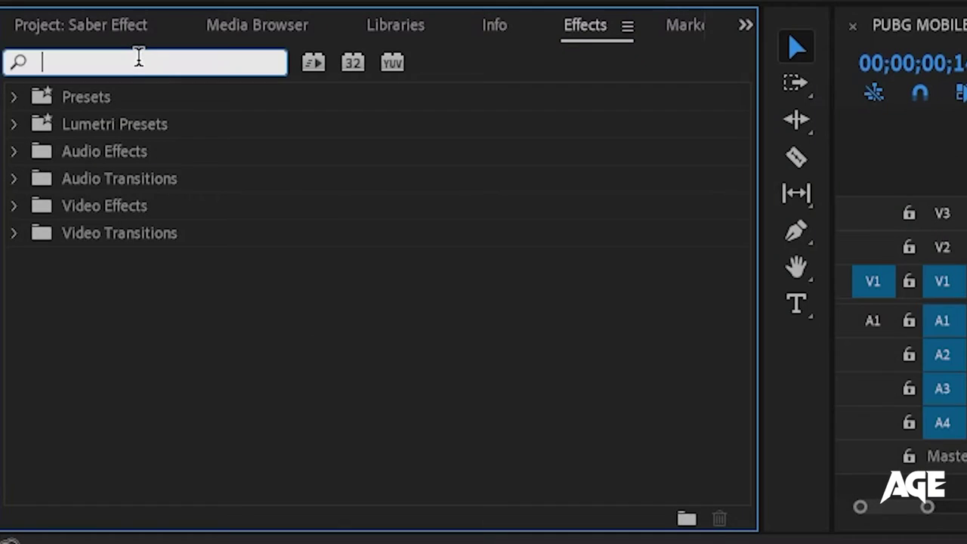
{"action": "type", "text": "ecto"}
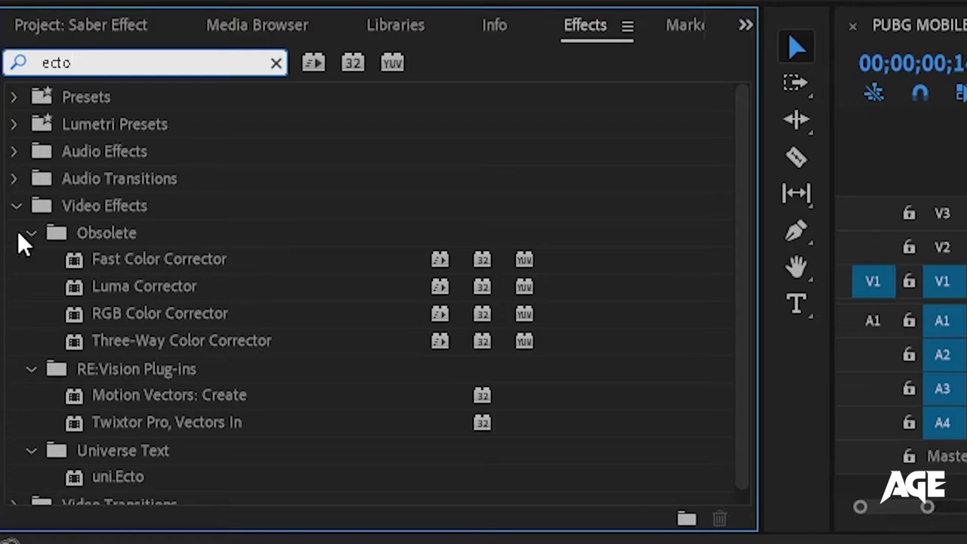
{"action": "left_click_drag", "start_coordinate": [143, 477], "coordinate": [526, 408]}
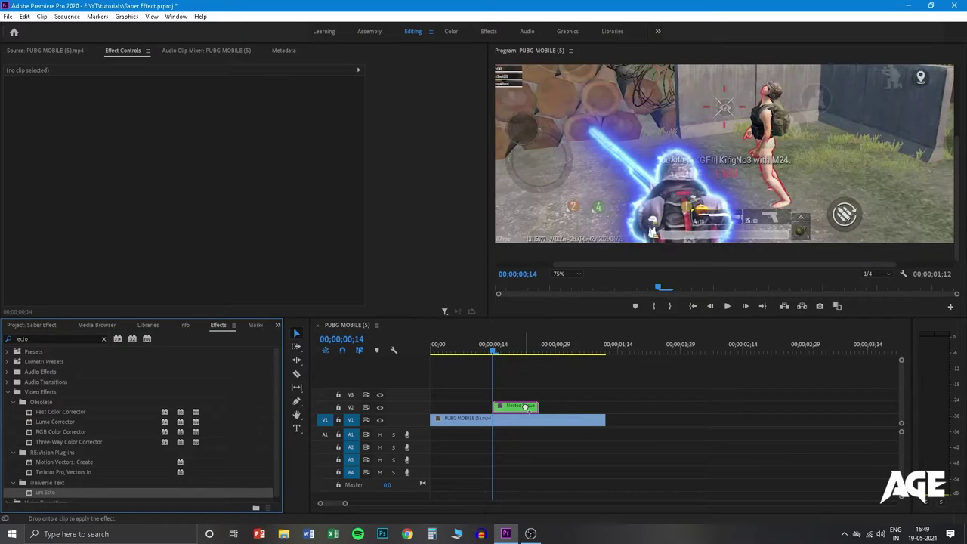
Step: Set the Program monitor zoom to Fit and scrub to a later frame of the saber shot
{"action": "left_click", "coordinate": [565, 274]}
{"action": "left_click", "coordinate": [573, 347]}
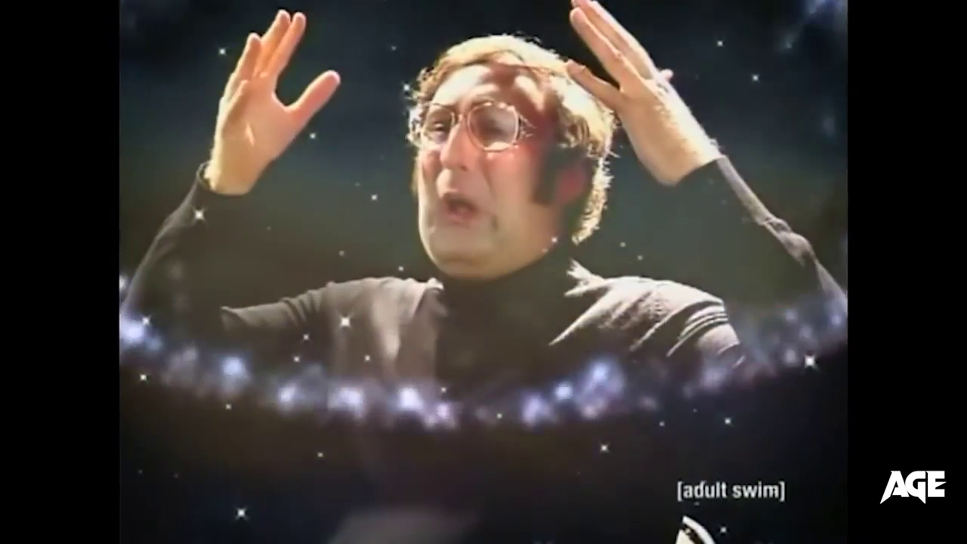
{"action": "mouse_move", "coordinate": [489, 355]}
{"action": "left_mouse_down"}
{"action": "mouse_move", "coordinate": [530, 368]}
{"action": "mouse_move", "coordinate": [508, 354]}
{"action": "left_mouse_up"}
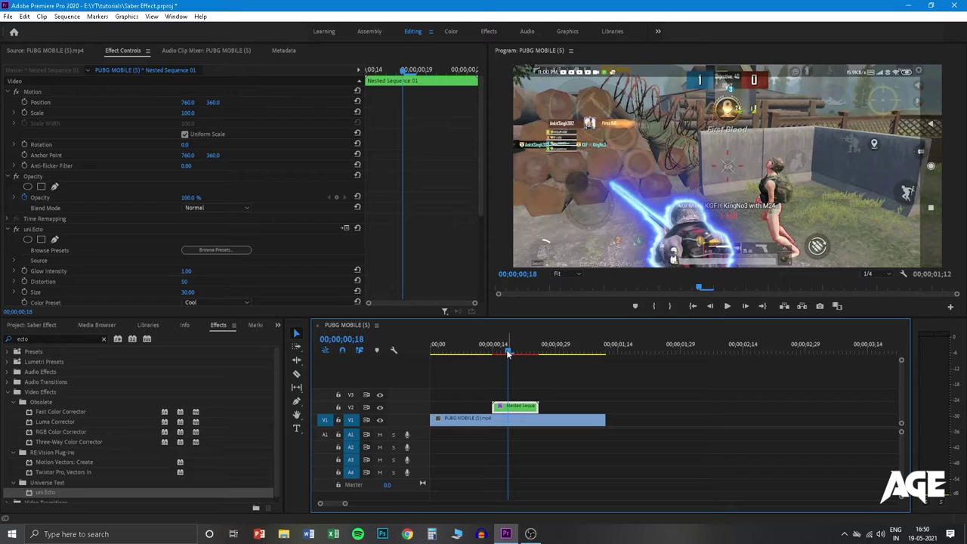
Step: Lower uni.Ecto's Glow Intensity from 1.00 to 0.70 in Effect Controls
{"action": "left_click_drag", "start_coordinate": [508, 353], "coordinate": [499, 350]}
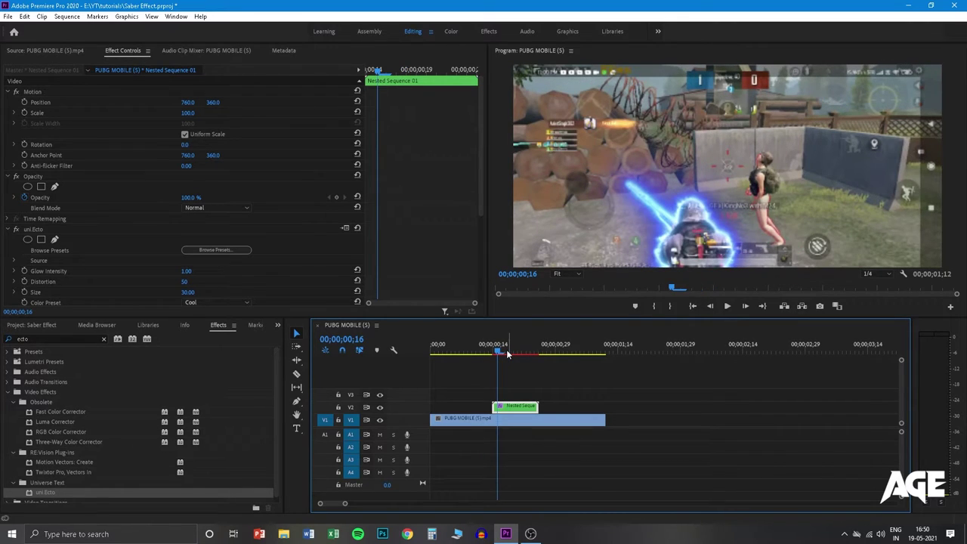
{"action": "scroll", "coordinate": [150, 271], "scroll_direction": "down", "scroll_amount": 1}
{"action": "scroll", "coordinate": [151, 246], "scroll_direction": "down", "scroll_amount": 1}
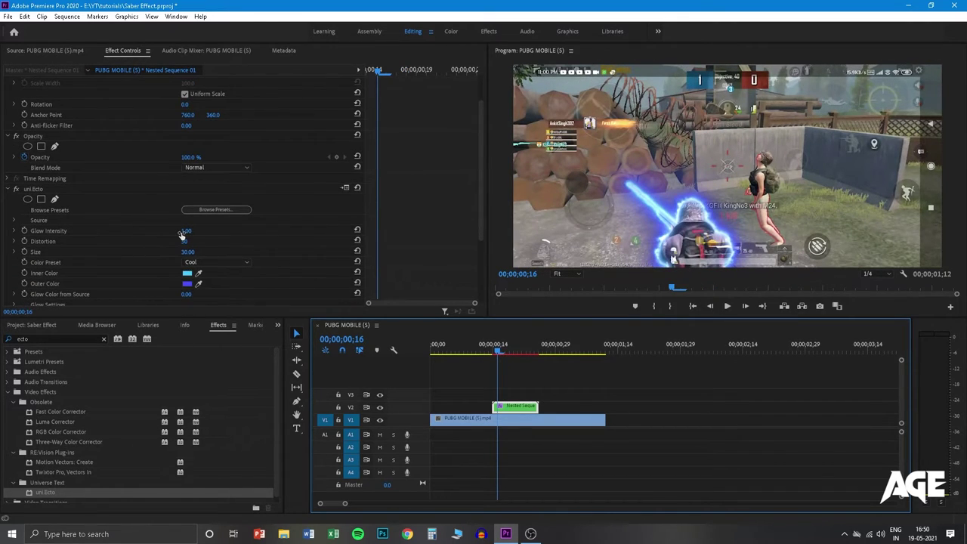
{"action": "left_click", "coordinate": [178, 233]}
{"action": "left_click_drag", "start_coordinate": [164, 232], "coordinate": [194, 231]}
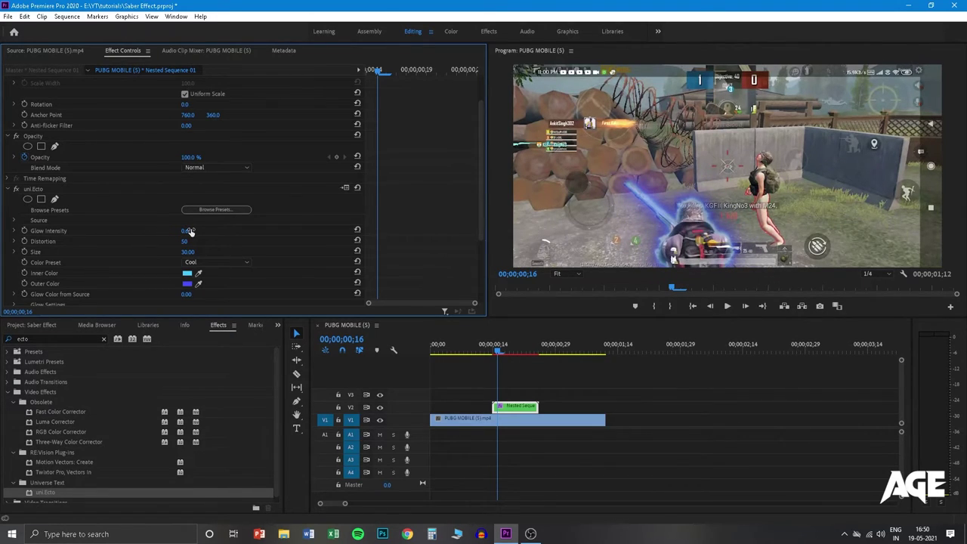
{"action": "left_click_drag", "start_coordinate": [190, 232], "coordinate": [194, 236]}
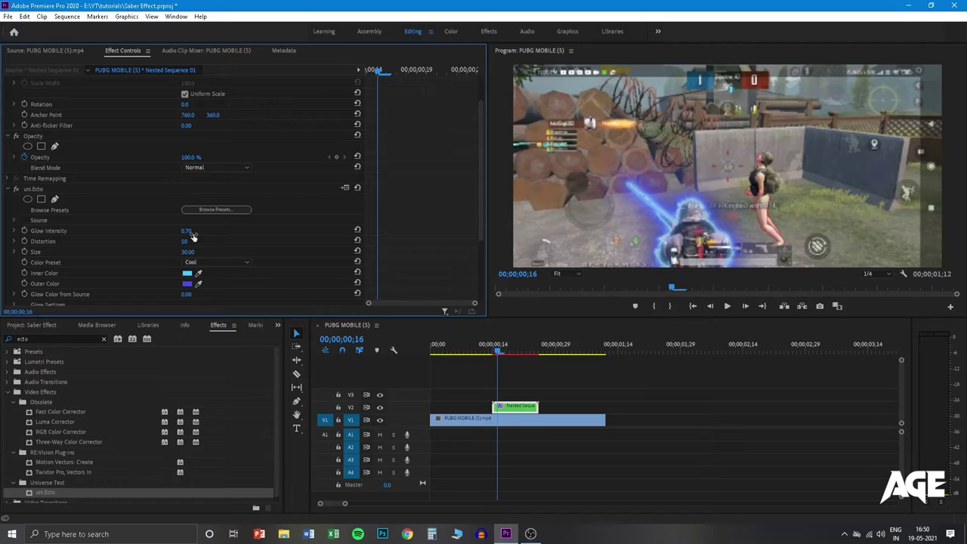
Step: Try the Warm, Aqualight, Proton Beam and Slimer colour presets, settling on Phantom
{"action": "left_click", "coordinate": [224, 264]}
{"action": "left_click", "coordinate": [218, 284]}
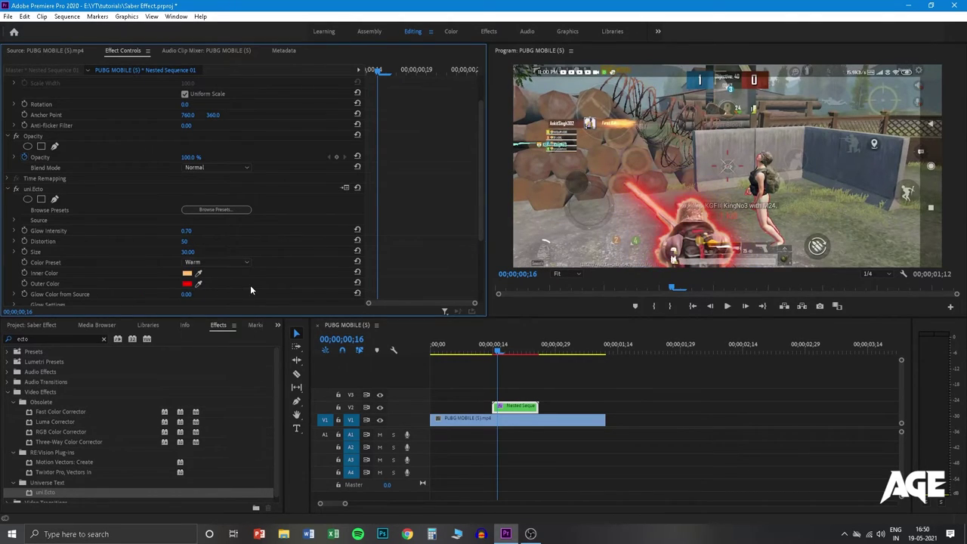
{"action": "left_click", "coordinate": [209, 262]}
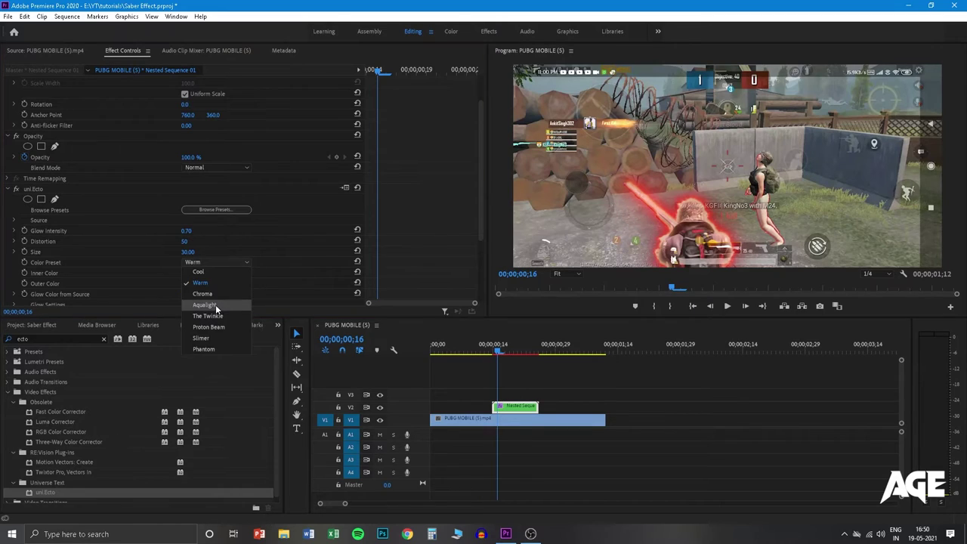
{"action": "left_click", "coordinate": [215, 305]}
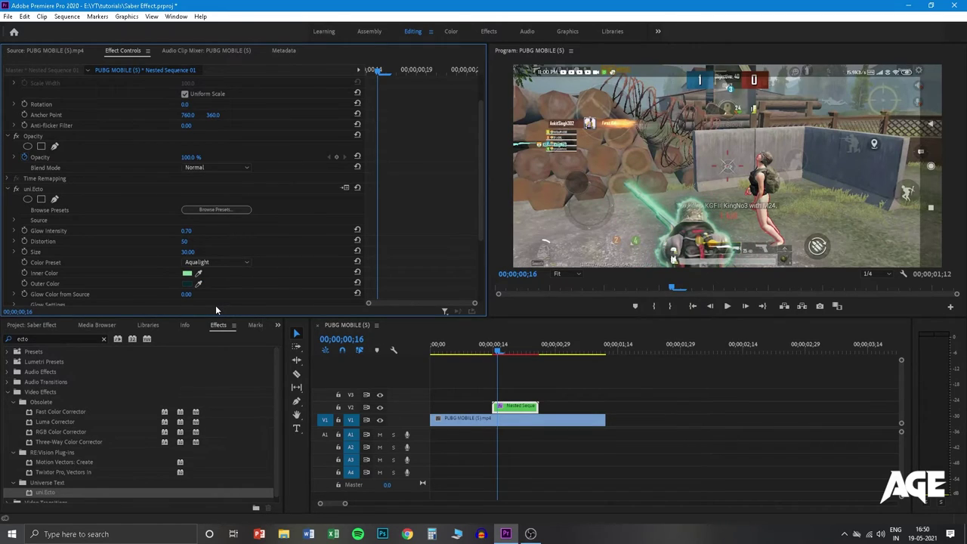
{"action": "left_click", "coordinate": [236, 263]}
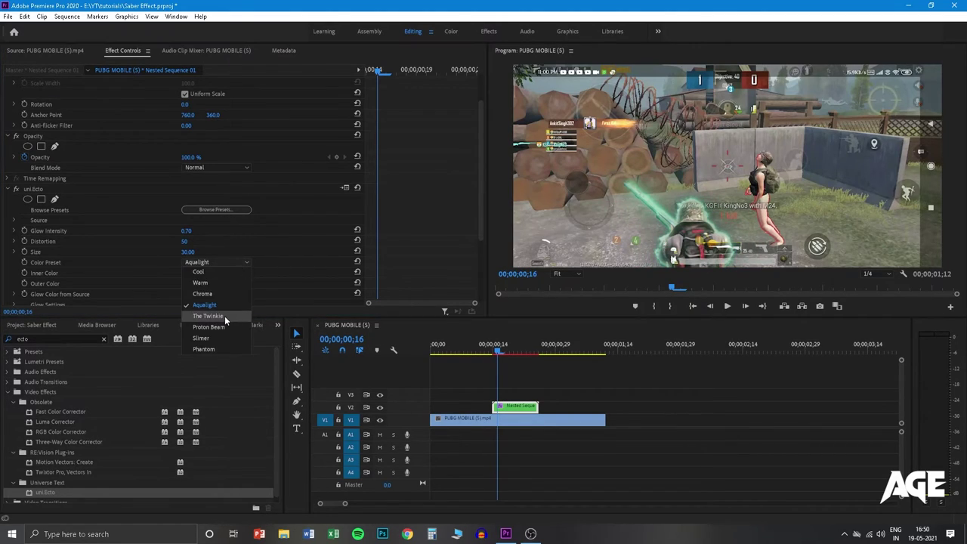
{"action": "left_click", "coordinate": [224, 328]}
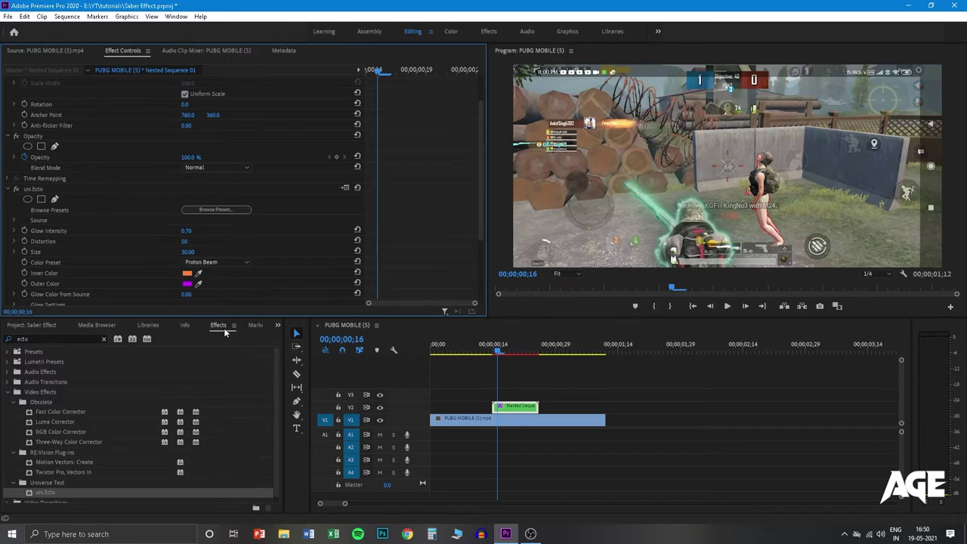
{"action": "left_click", "coordinate": [228, 262]}
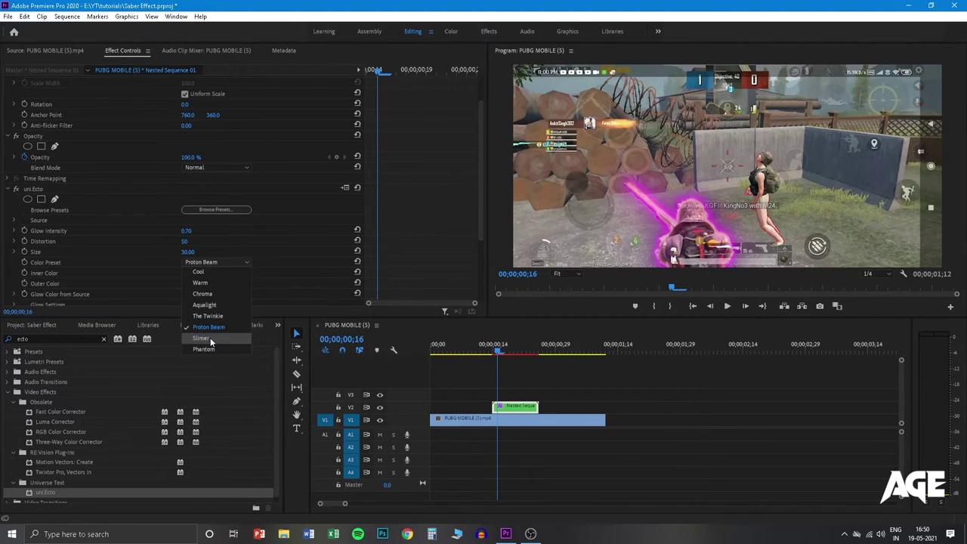
{"action": "left_click", "coordinate": [210, 342]}
{"action": "left_click", "coordinate": [216, 264]}
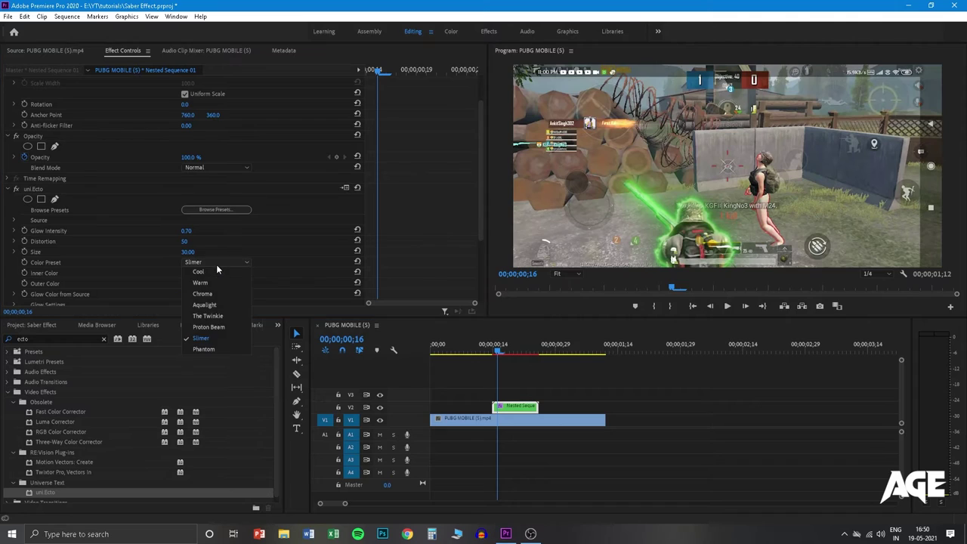
{"action": "left_click", "coordinate": [213, 349]}
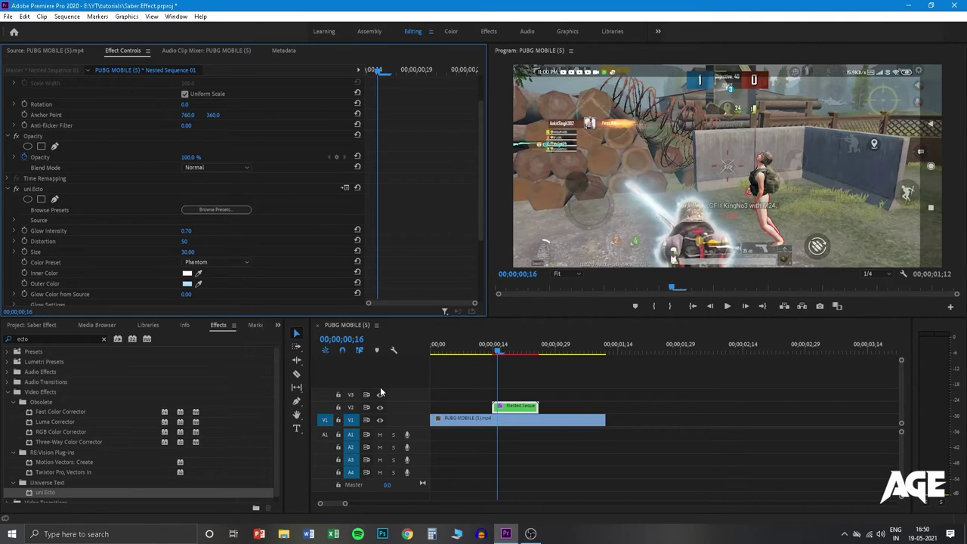
{"action": "mouse_move", "coordinate": [497, 352]}
{"action": "left_mouse_down"}
{"action": "mouse_move", "coordinate": [518, 353]}
{"action": "mouse_move", "coordinate": [506, 360]}
{"action": "mouse_move", "coordinate": [505, 345]}
{"action": "left_mouse_up"}
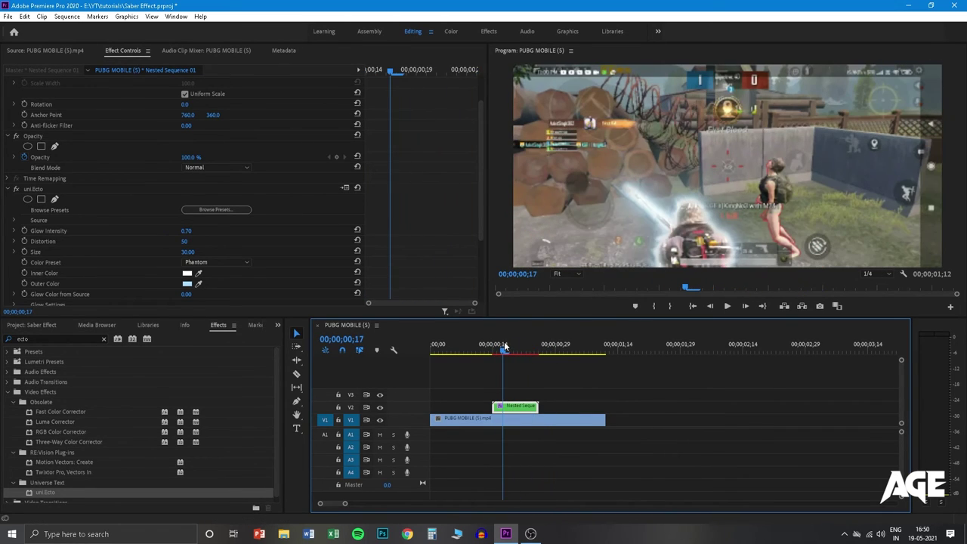